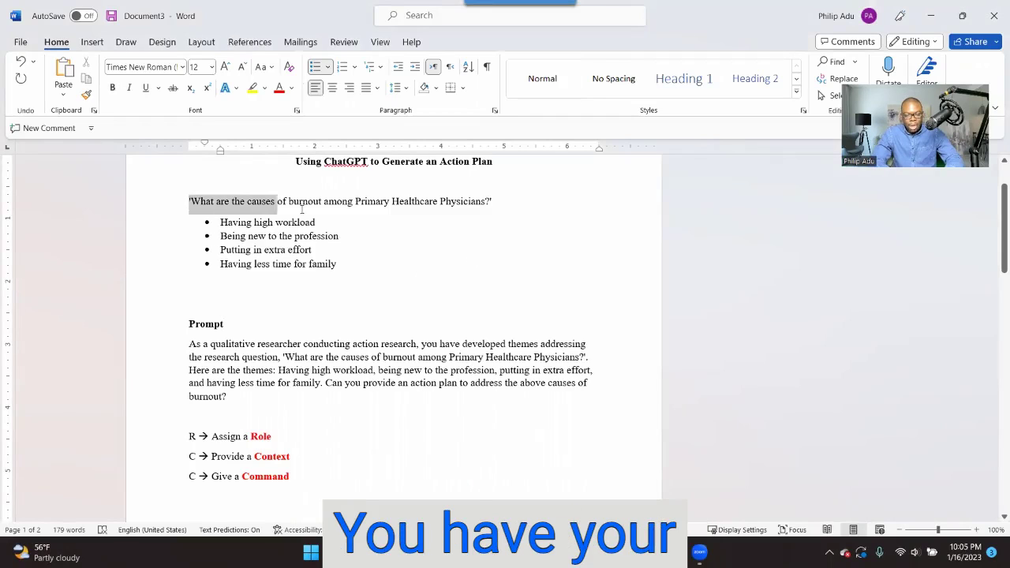
- Highlight the four burnout theme bullets below the research question, then clear the selection
{"action": "left_click", "coordinate": [307, 227]}
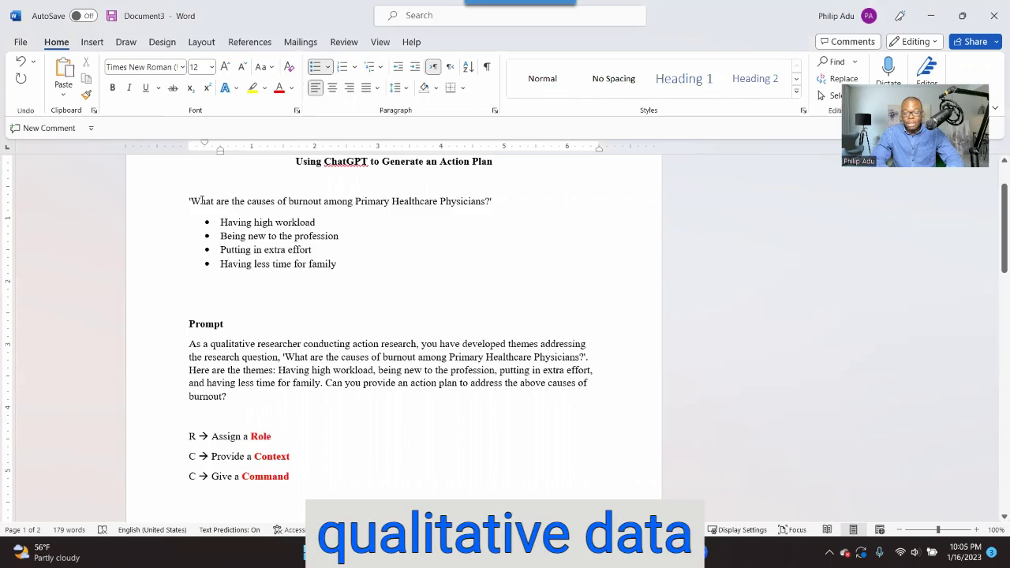
{"action": "left_click_drag", "start_coordinate": [220, 223], "coordinate": [325, 265]}
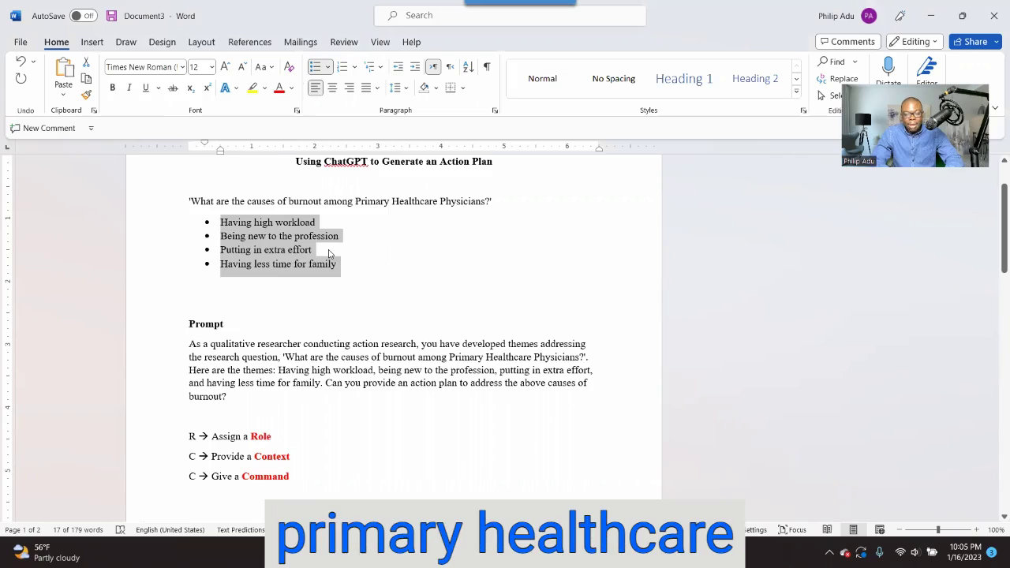
{"action": "left_click", "coordinate": [271, 227]}
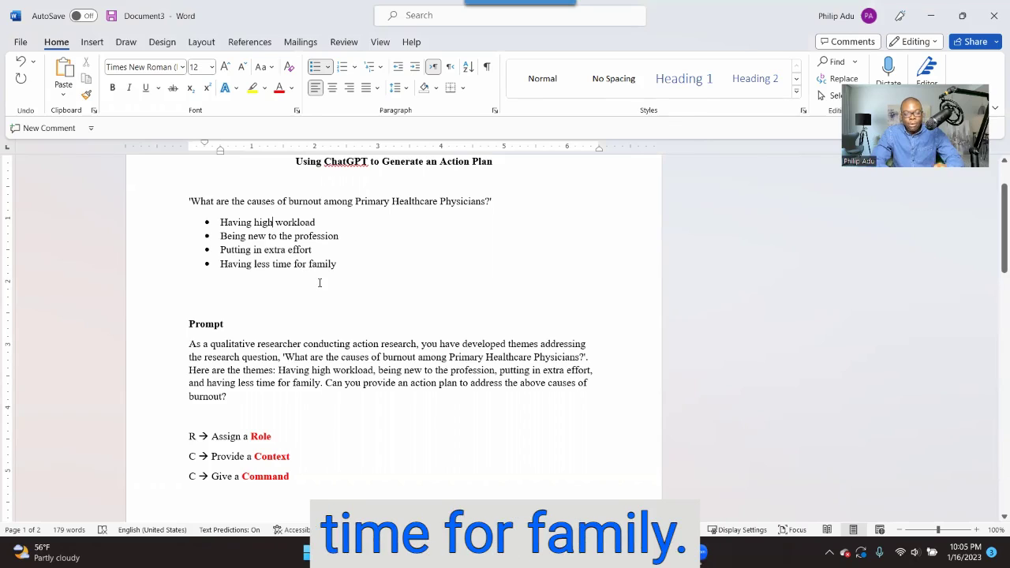
{"action": "left_click_drag", "start_coordinate": [346, 272], "coordinate": [221, 223]}
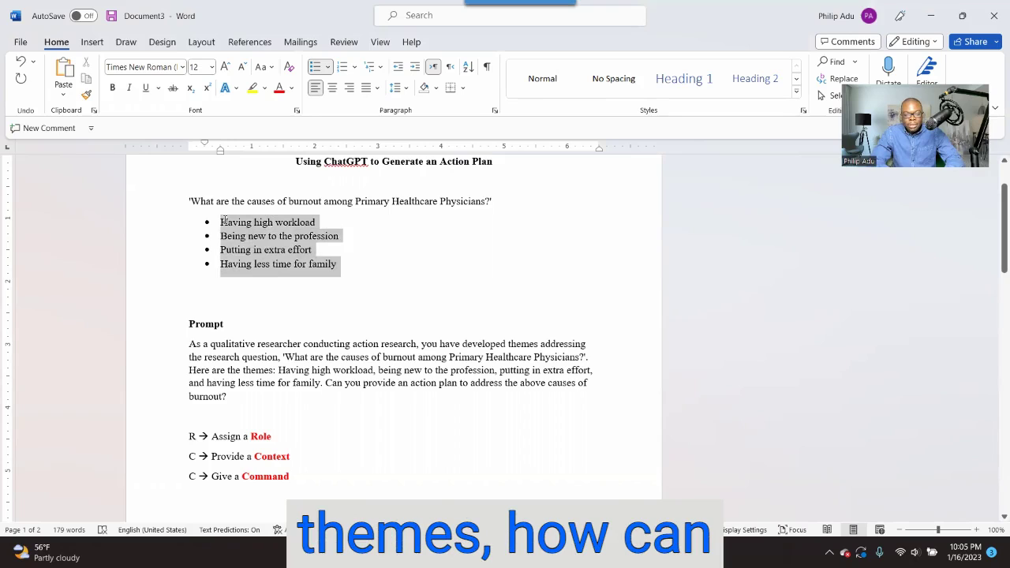
{"action": "left_click", "coordinate": [337, 286]}
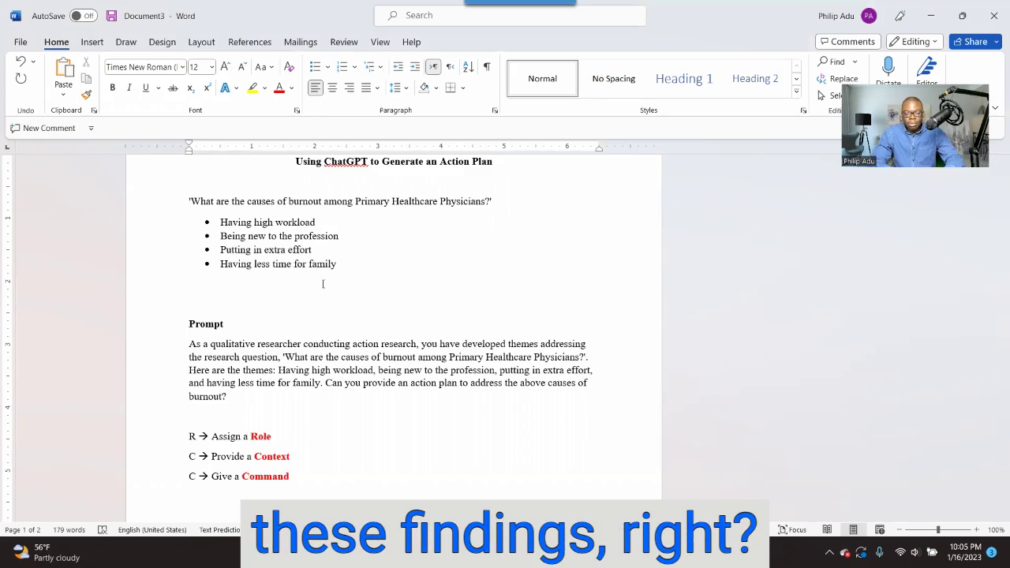
- Glance at the ChatGPT window in Firefox, then return to the Word document
{"action": "mouse_move", "coordinate": [527, 557]}
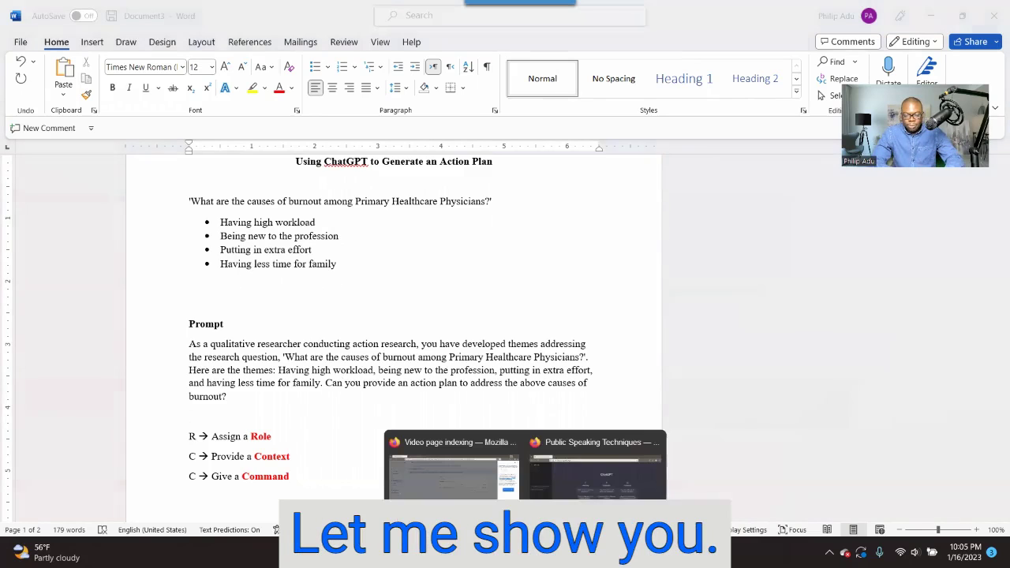
{"action": "left_click", "coordinate": [572, 512]}
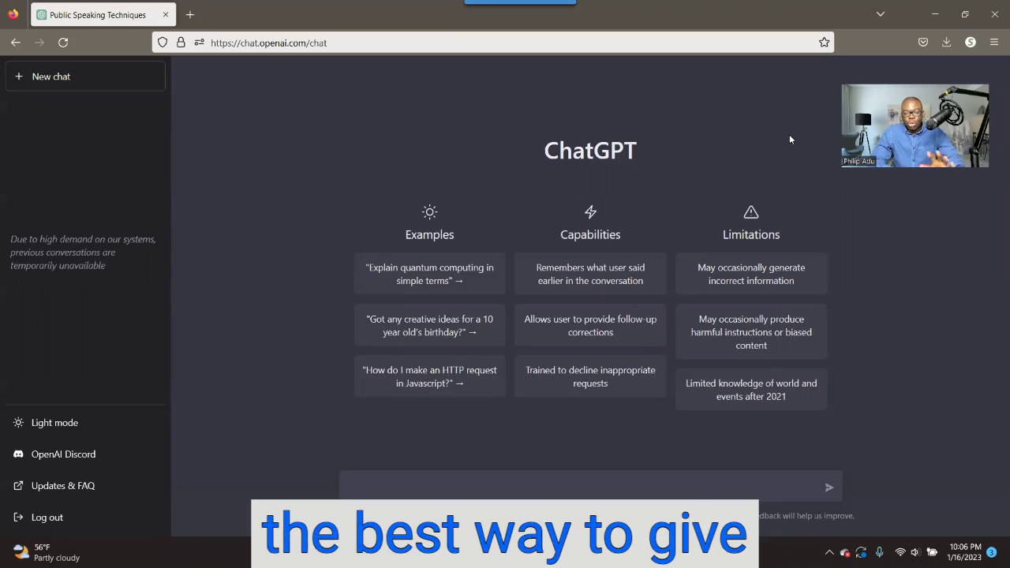
{"action": "left_click", "coordinate": [936, 13]}
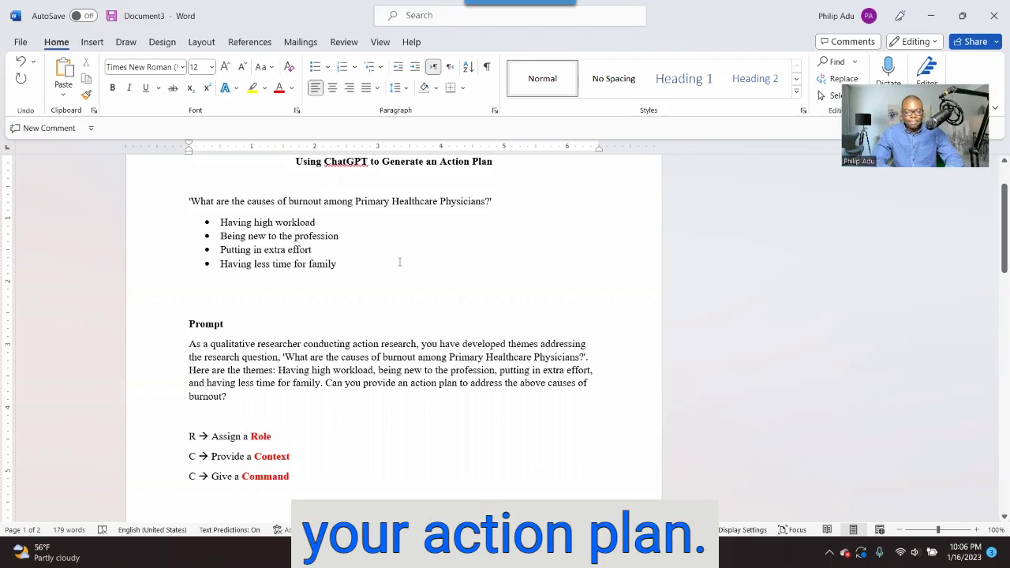
- Copy the whole Prompt paragraph and paste it on the line below
{"action": "left_click_drag", "start_coordinate": [190, 344], "coordinate": [278, 398]}
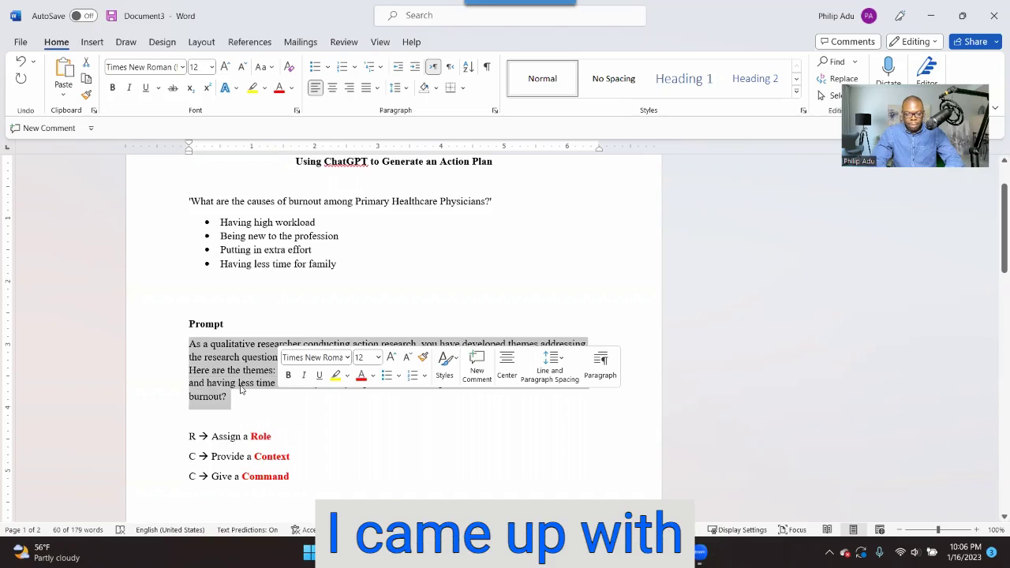
{"action": "key", "text": "ctrl+c"}
{"action": "key", "text": "Down"}
{"action": "key", "text": "Down"}
{"action": "key", "text": "Down"}
{"action": "key", "text": "Down"}
{"action": "key", "text": "Down"}
{"action": "key", "text": "ctrl+v"}
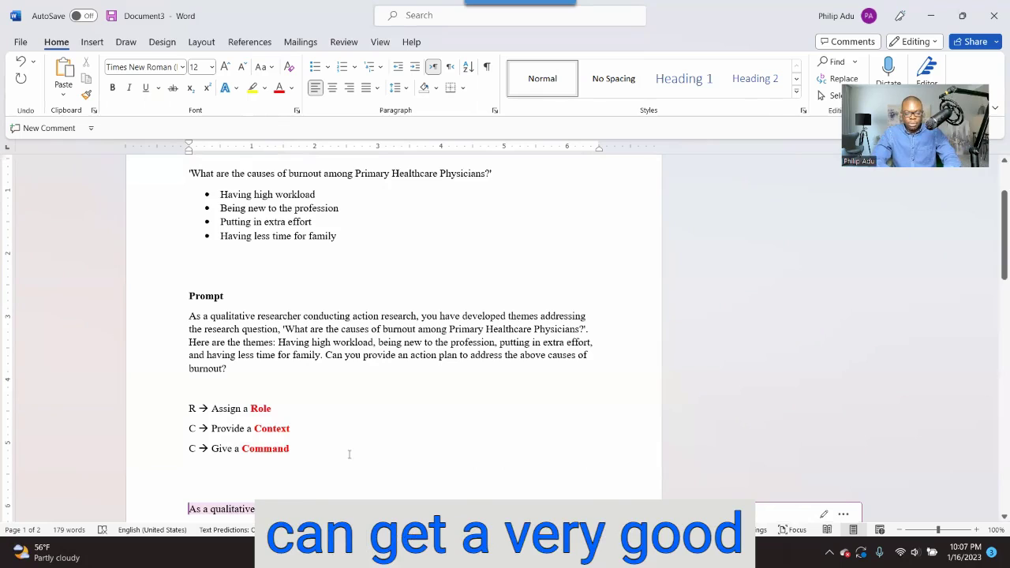
- Point out the word Command, then move down to the commented breakdown of the prompt
{"action": "left_click", "coordinate": [318, 452]}
{"action": "left_click_drag", "start_coordinate": [289, 448], "coordinate": [260, 449]}
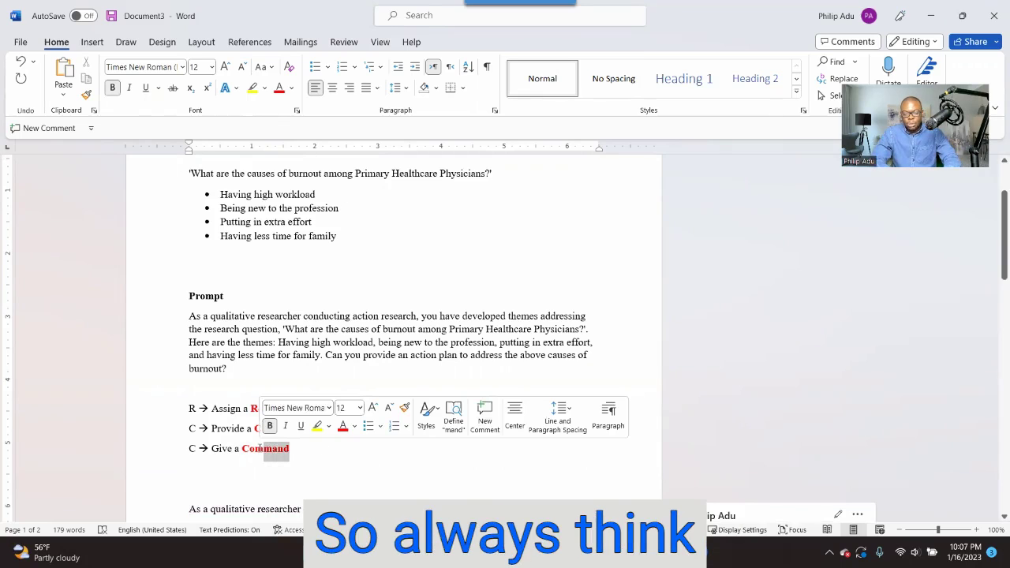
{"action": "left_click", "coordinate": [400, 456]}
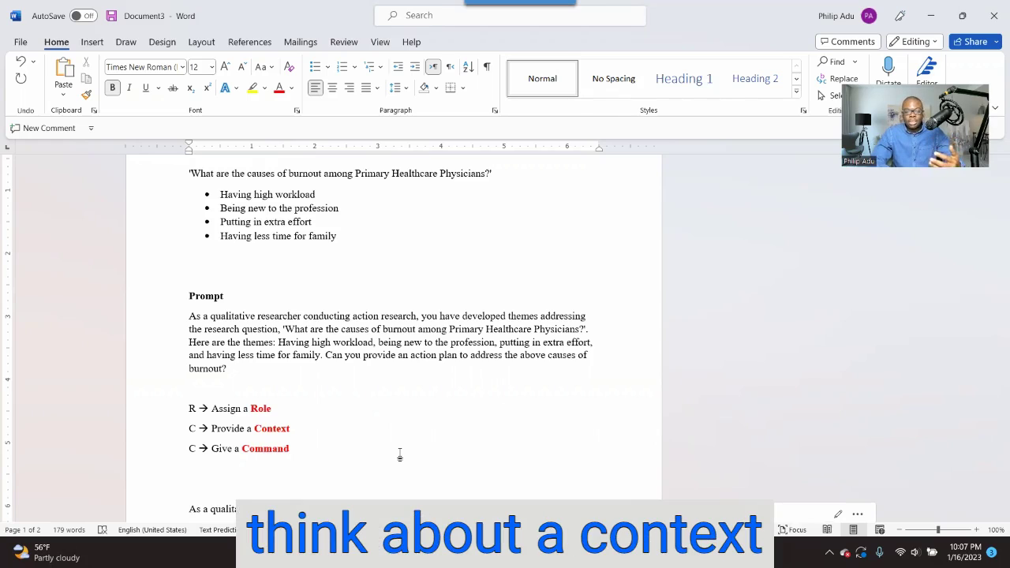
{"action": "key", "text": "Down"}
{"action": "key", "text": "Down"}
{"action": "key", "text": "Down"}
{"action": "key", "text": "Down"}
{"action": "key", "text": "Down"}
{"action": "key", "text": "Down"}
{"action": "key", "text": "Down"}
{"action": "key", "text": "Down"}
{"action": "key", "text": "Down"}
{"action": "key", "text": "Down"}
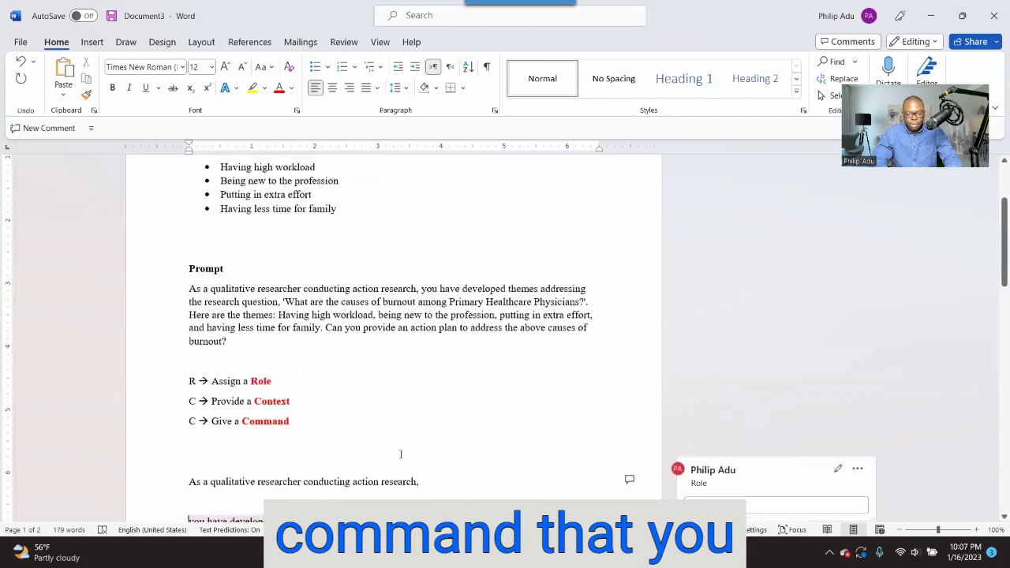
{"action": "scroll", "coordinate": [401, 454], "scroll_direction": "down", "scroll_amount": 1}
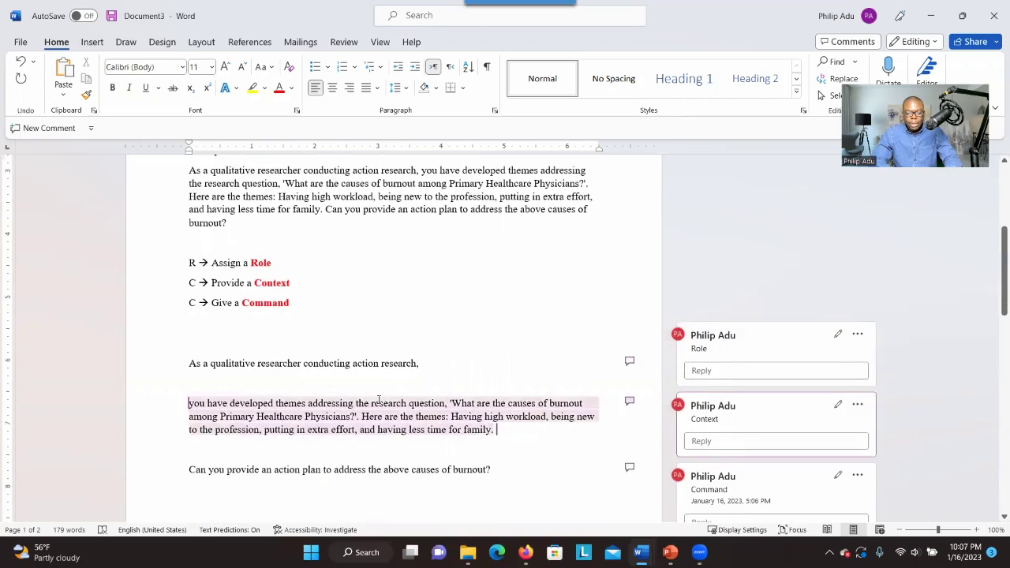
{"action": "left_click", "coordinate": [337, 360]}
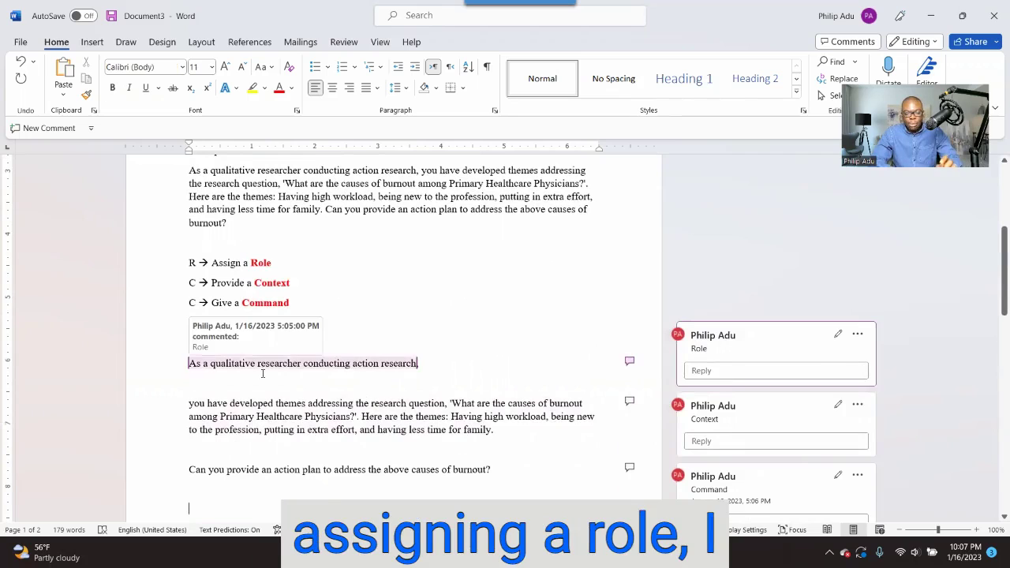
{"action": "left_click", "coordinate": [275, 397]}
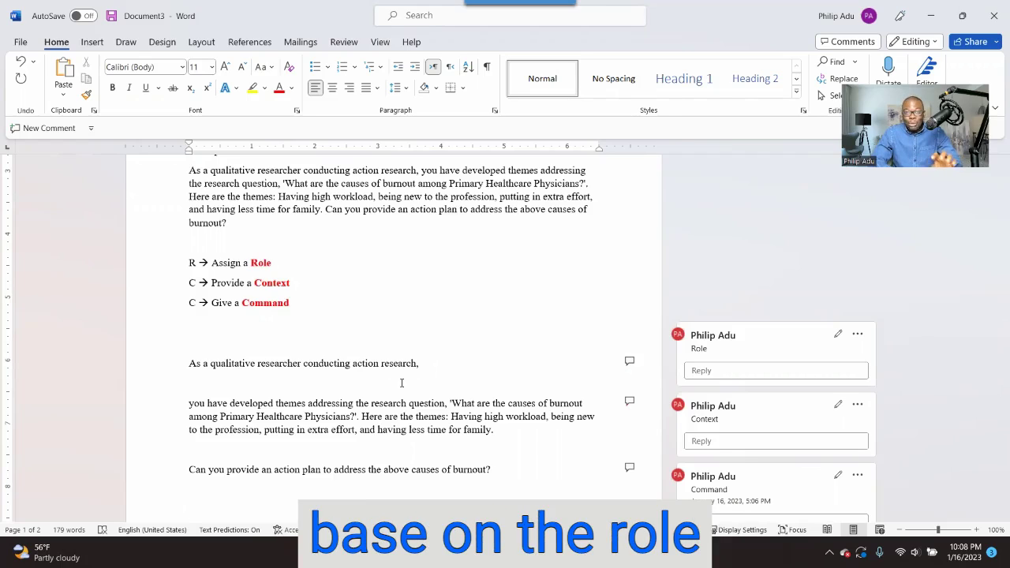
{"action": "mouse_move", "coordinate": [291, 427]}
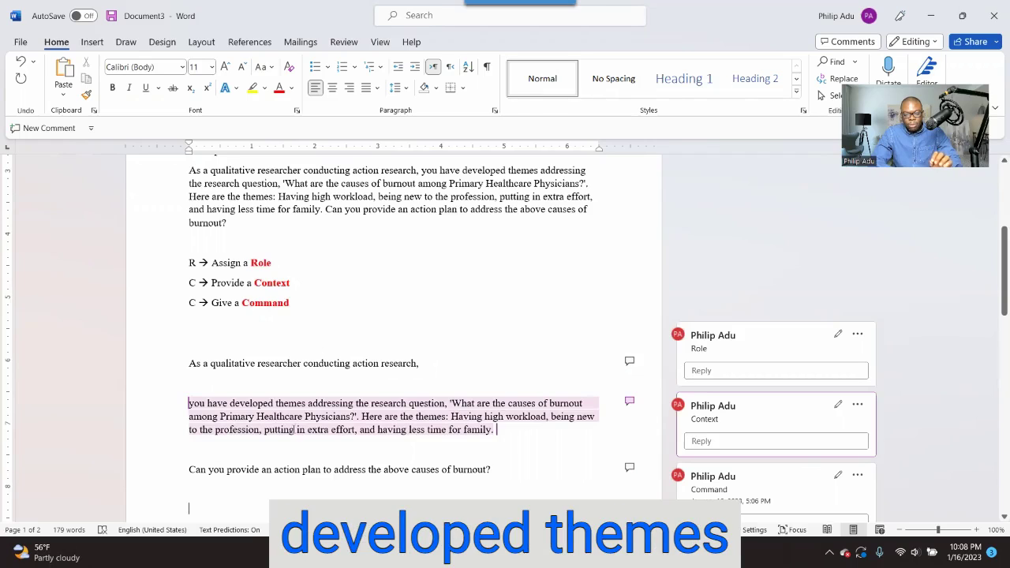
{"action": "mouse_move", "coordinate": [357, 433]}
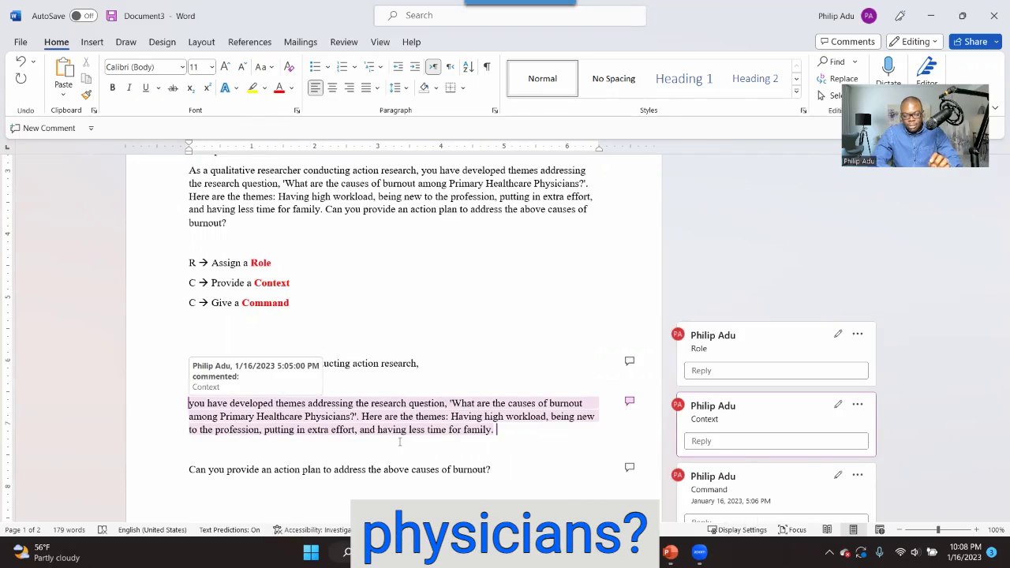
{"action": "left_click", "coordinate": [497, 433]}
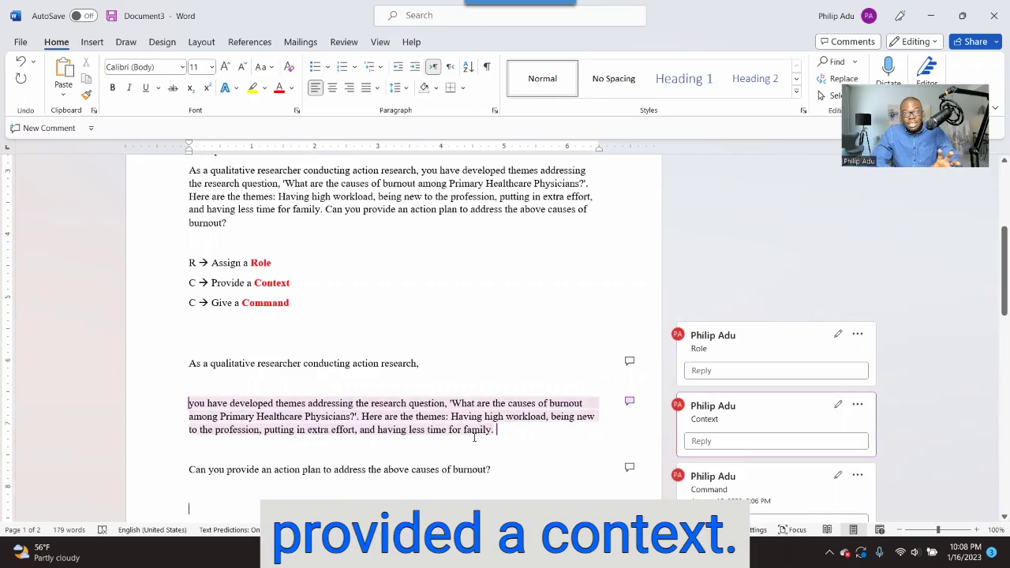
{"action": "left_click", "coordinate": [356, 461]}
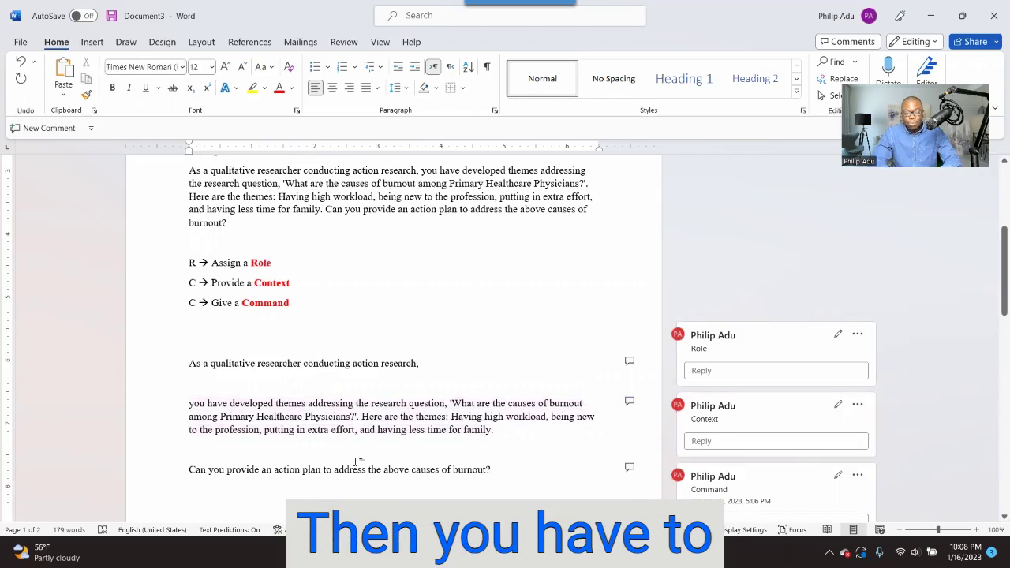
{"action": "key", "text": "Down"}
{"action": "key", "text": "Down"}
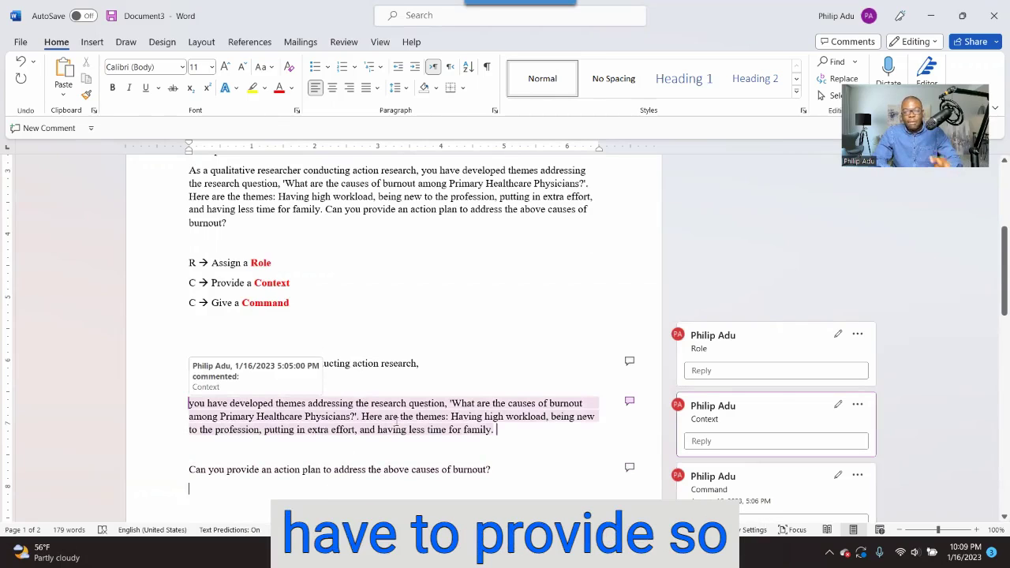
{"action": "key", "text": "ctrl+End"}
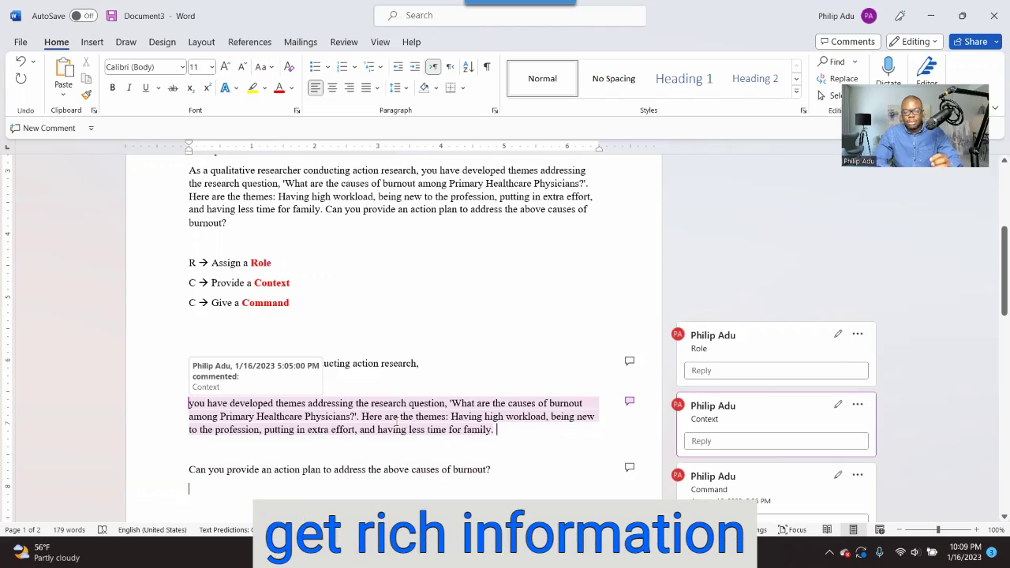
{"action": "left_click", "coordinate": [343, 234]}
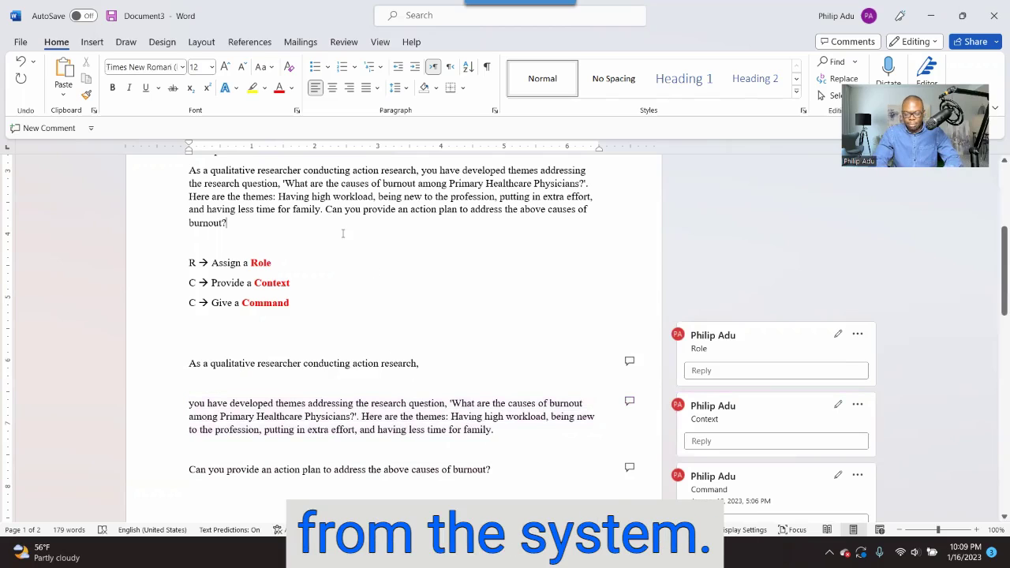
{"action": "scroll", "coordinate": [342, 233], "scroll_direction": "up", "scroll_amount": 2}
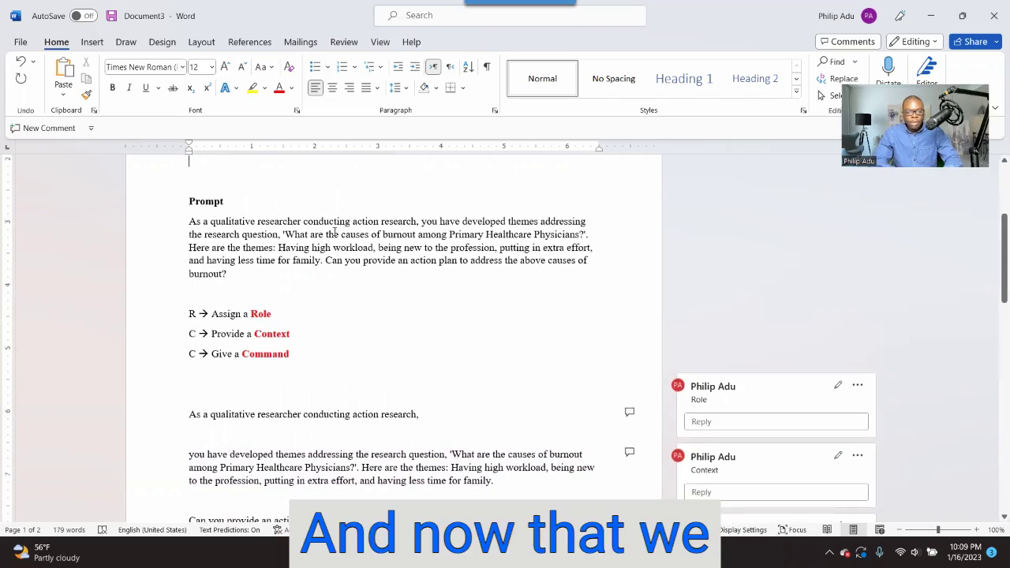
- Copy the full Prompt paragraph from the right-click menu and switch to the ChatGPT Firefox window
{"action": "left_click_drag", "start_coordinate": [189, 222], "coordinate": [236, 273]}
{"action": "right_click", "coordinate": [224, 258]}
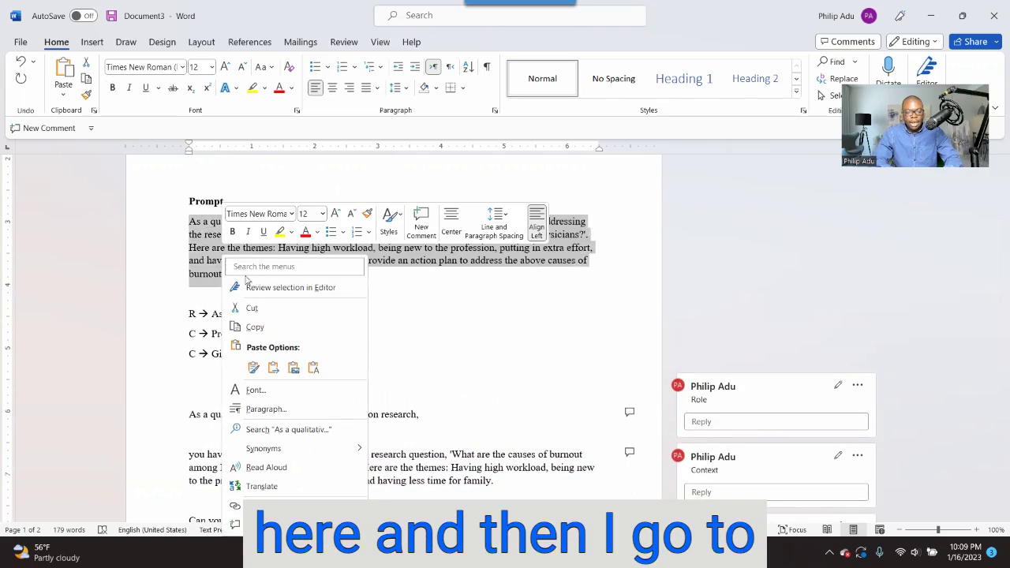
{"action": "left_click", "coordinate": [256, 326]}
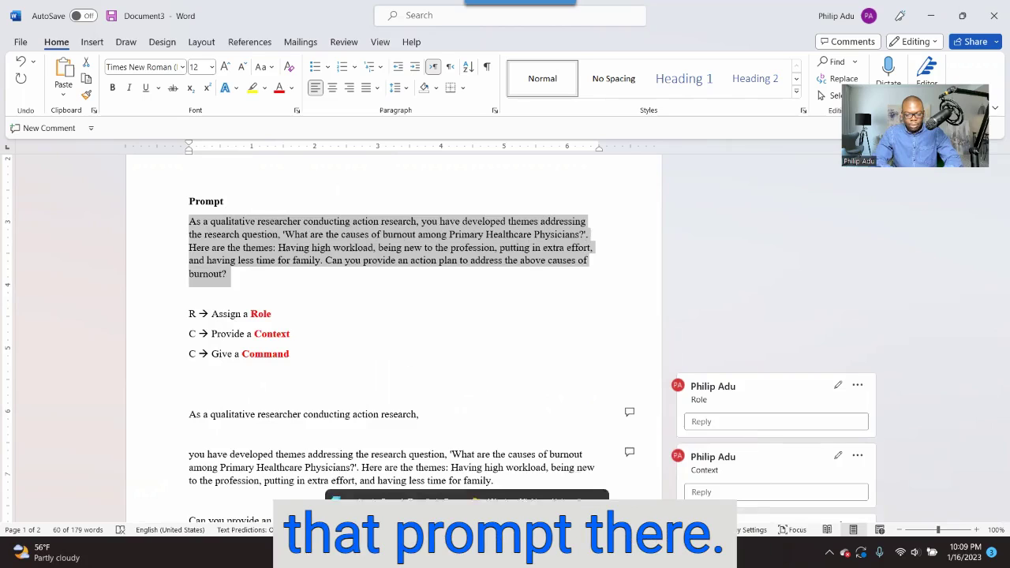
{"action": "left_click", "coordinate": [524, 552]}
{"action": "left_click", "coordinate": [596, 469]}
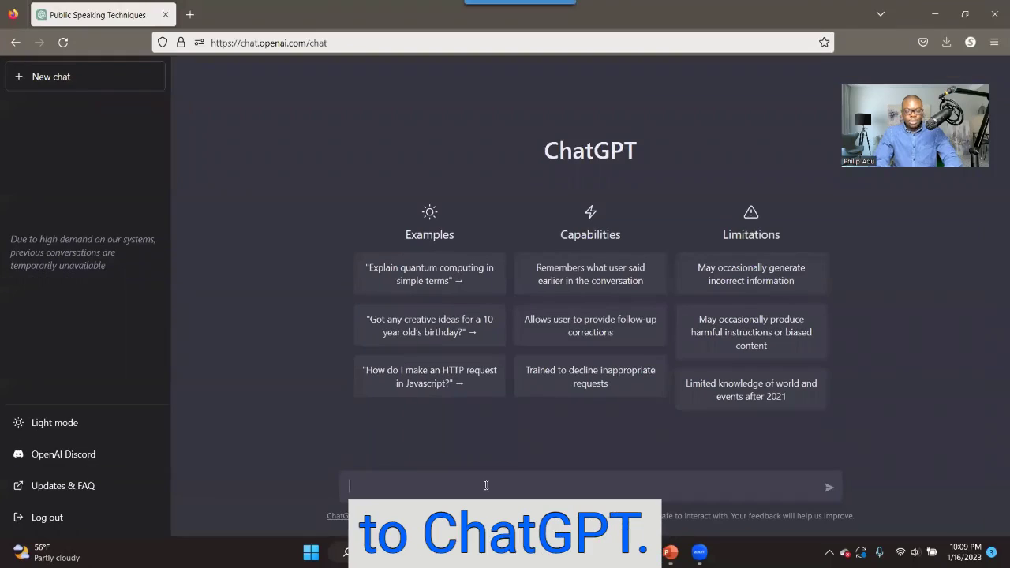
- Paste the burnout action-plan prompt into the ChatGPT message box and send it
{"action": "left_click", "coordinate": [486, 486]}
{"action": "key", "text": "ctrl+v"}
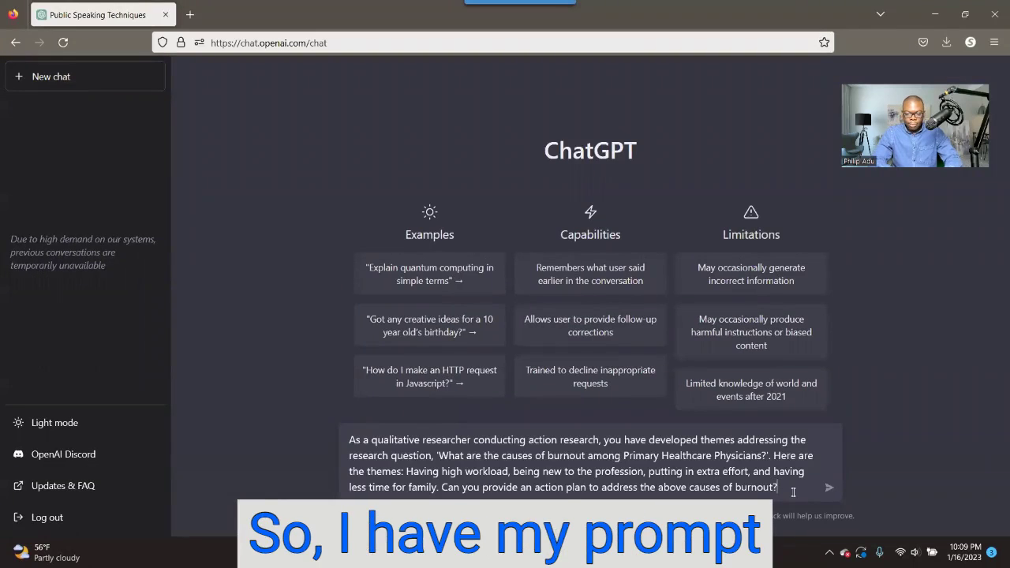
{"action": "key", "text": "Return"}
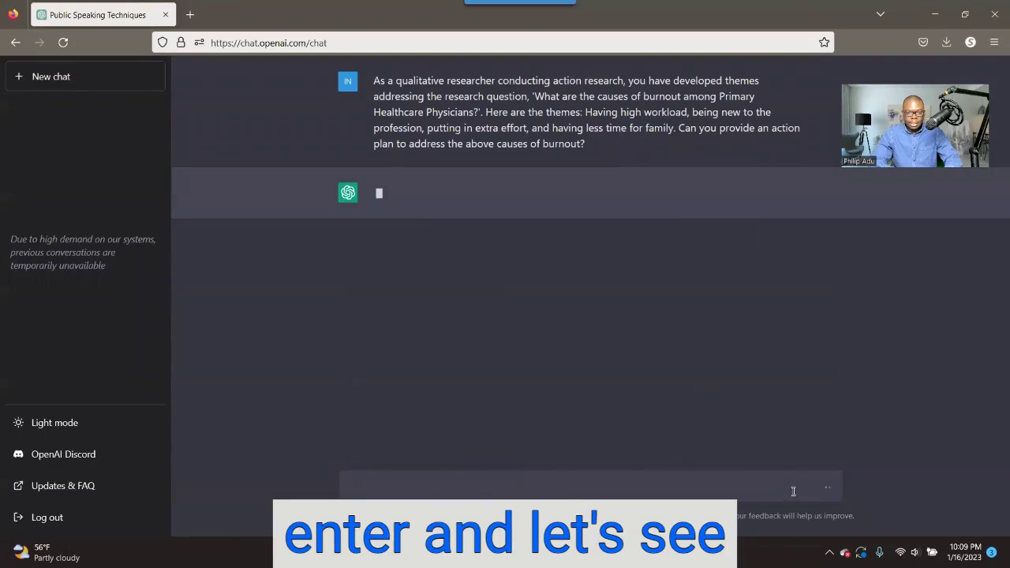